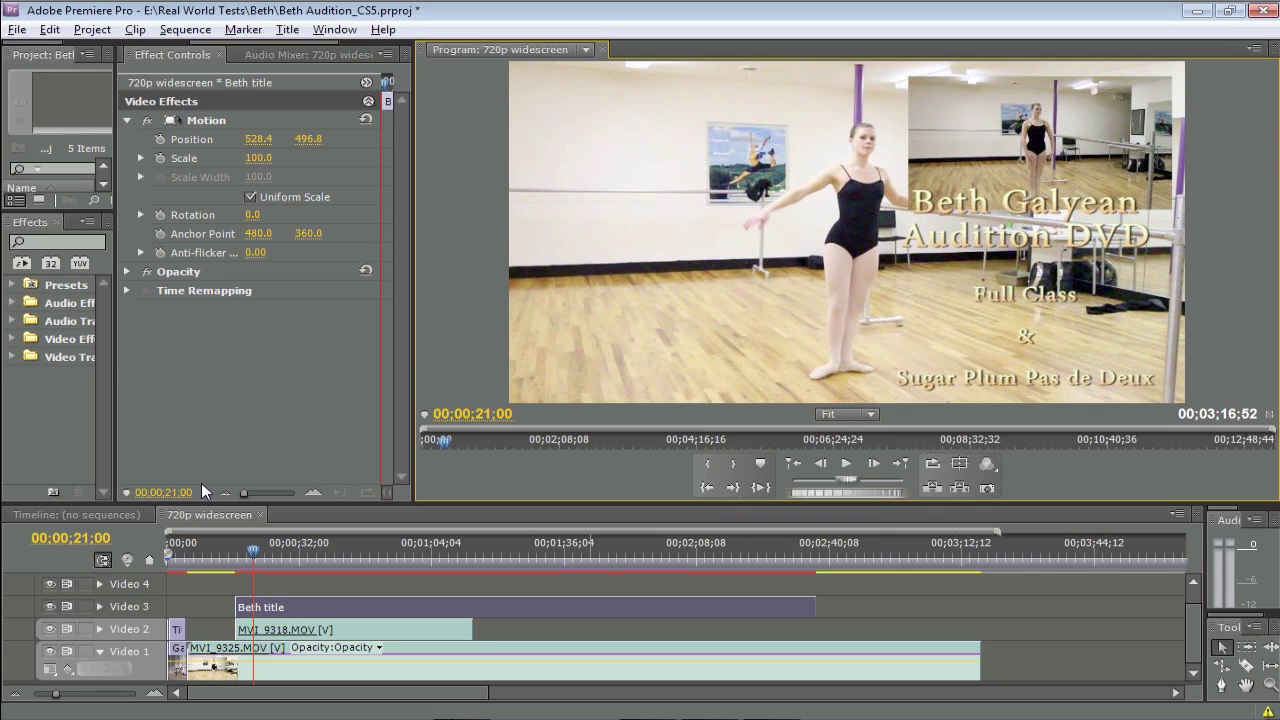
- Move from the system information window to Task Manager's Performance view showing 1% CPU usage
key("alt+Tab")
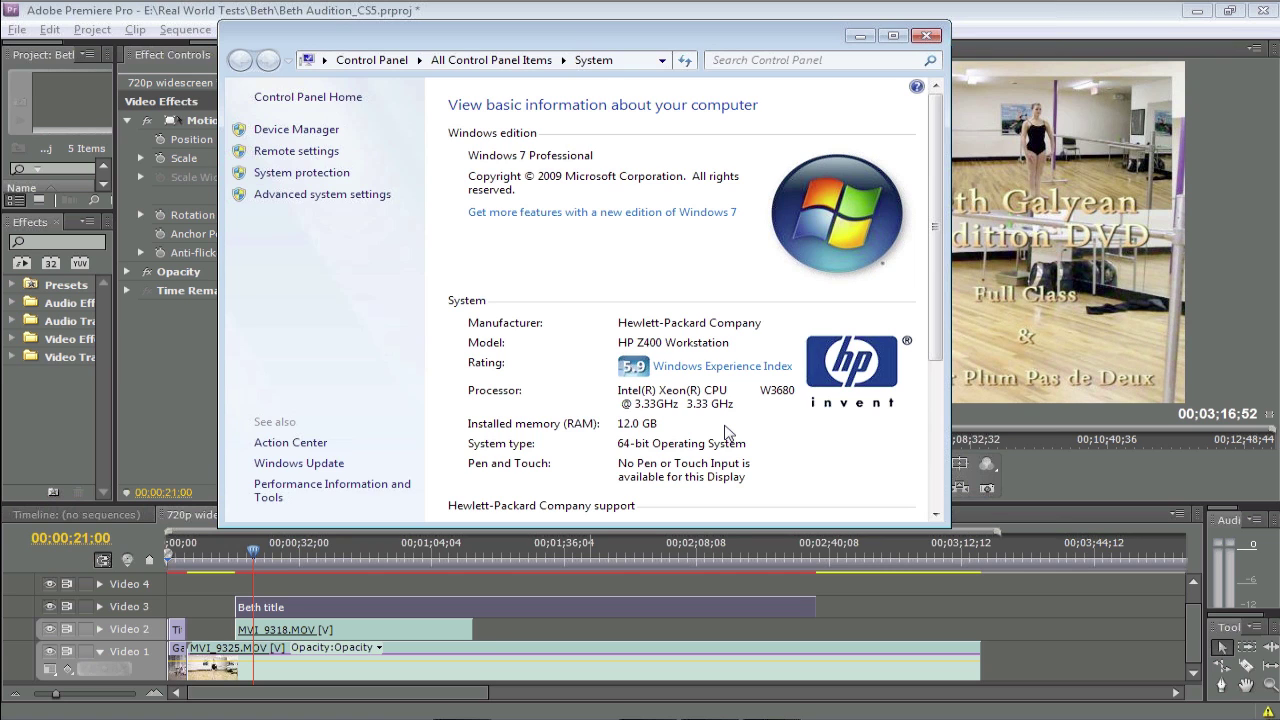
key("alt+Tab")
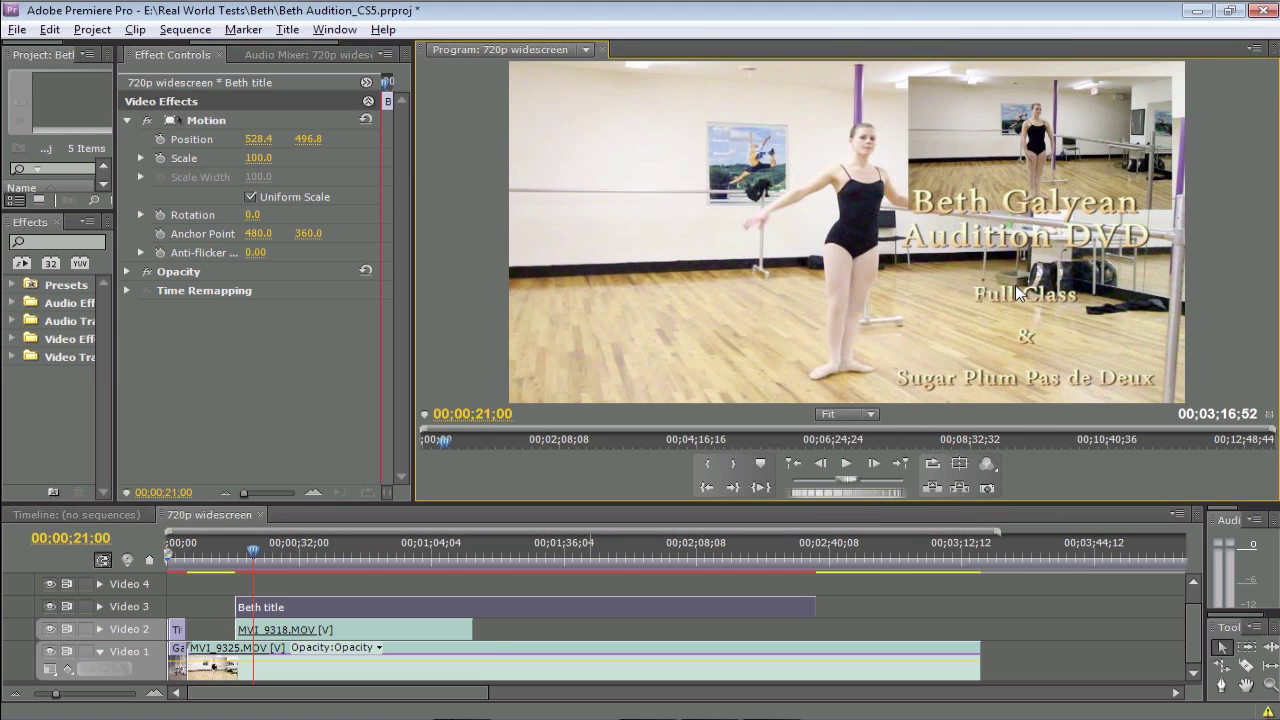
key("alt+Tab")
key("alt+Tab")
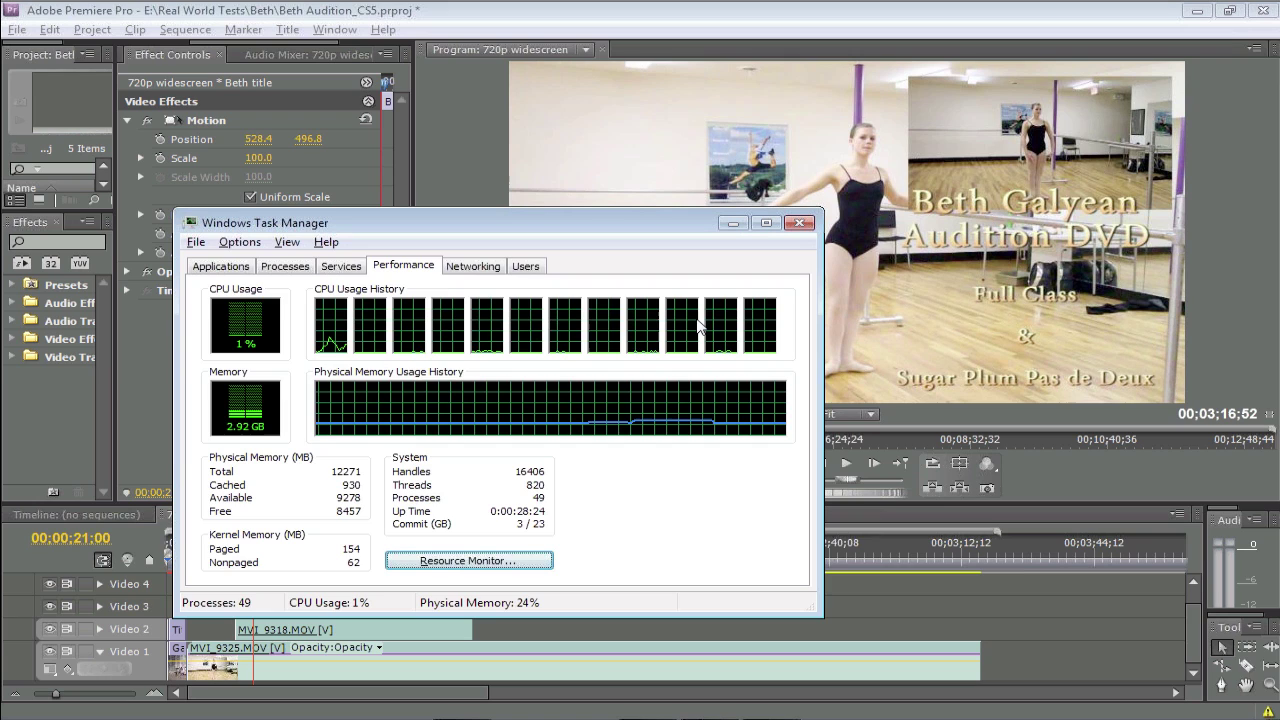
- Close Windows Task Manager to bring Premiere Pro back to the front
left_click(802, 224)
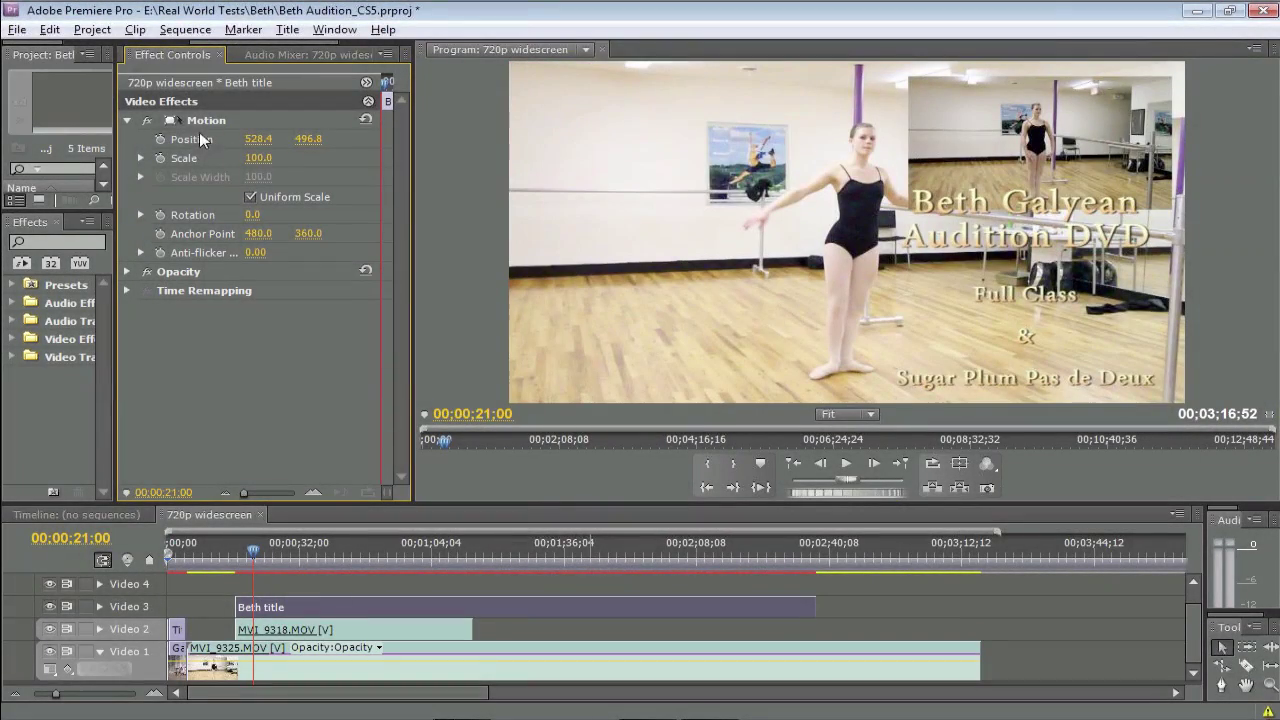
- Open Project Settings > General and list the renderers, currently Mercury Playback Engine Software Only
left_click(92, 29)
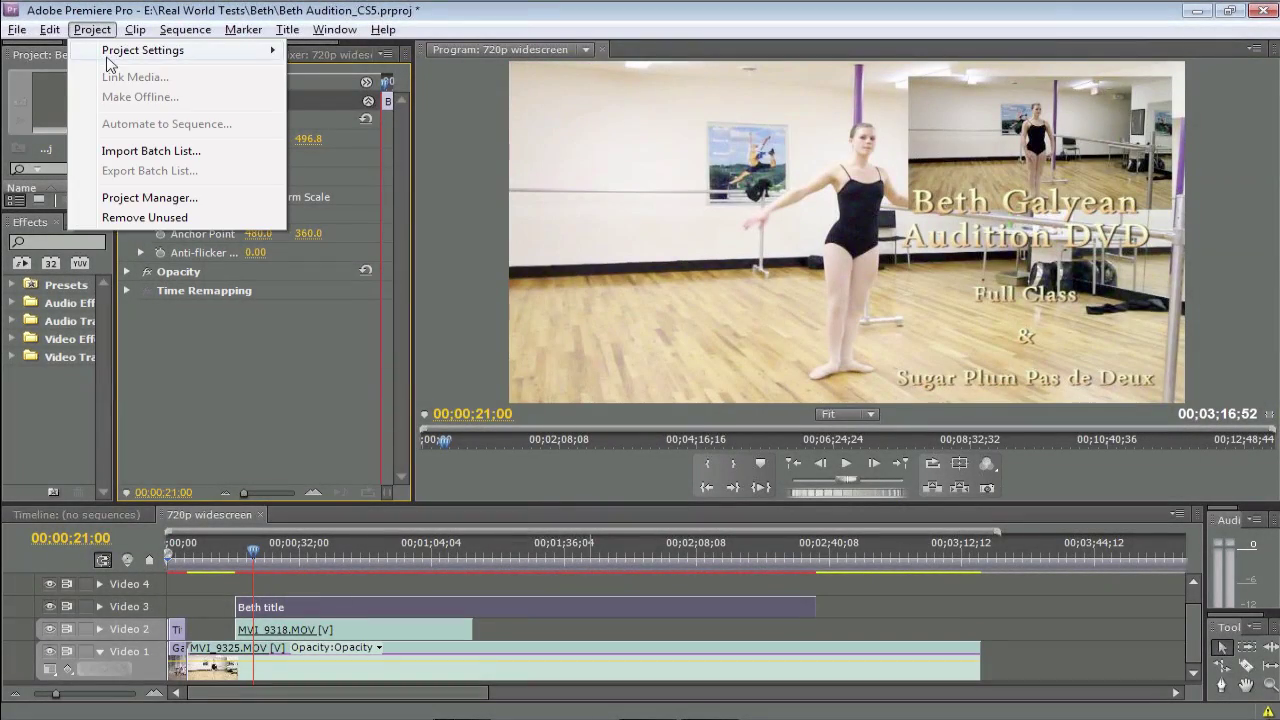
mouse_move(255, 57)
left_click(335, 50)
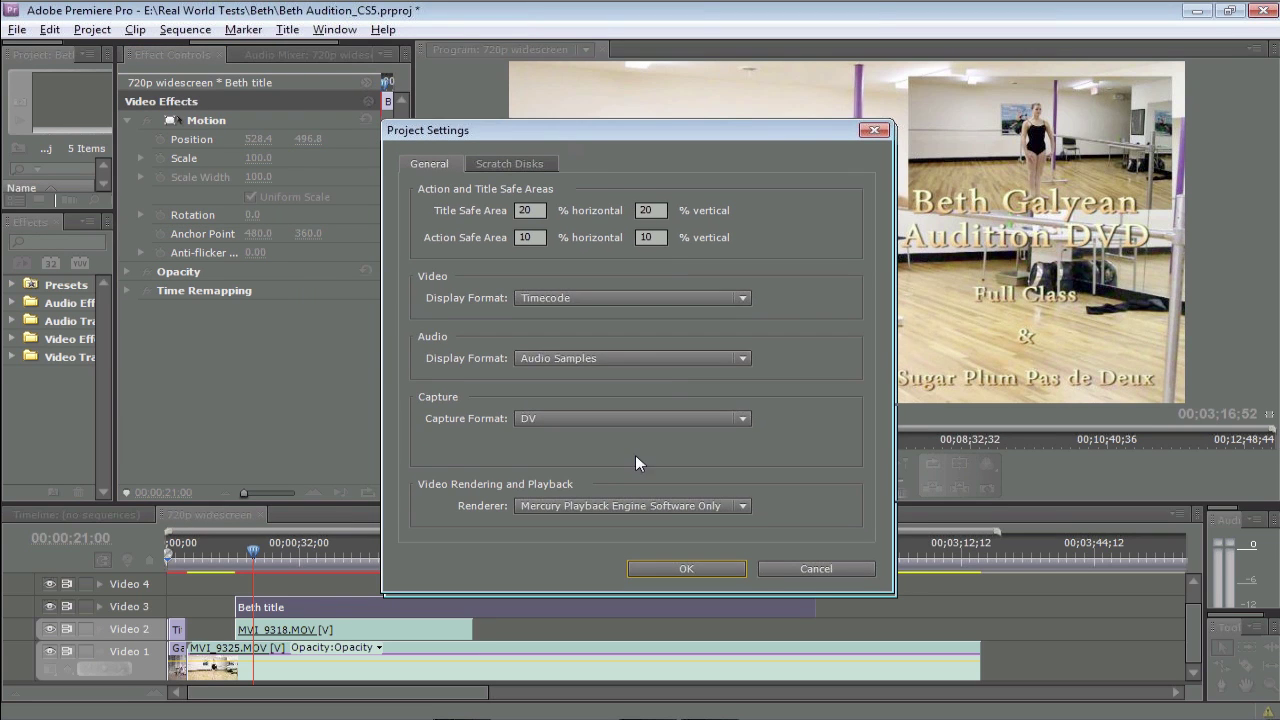
left_click(638, 457)
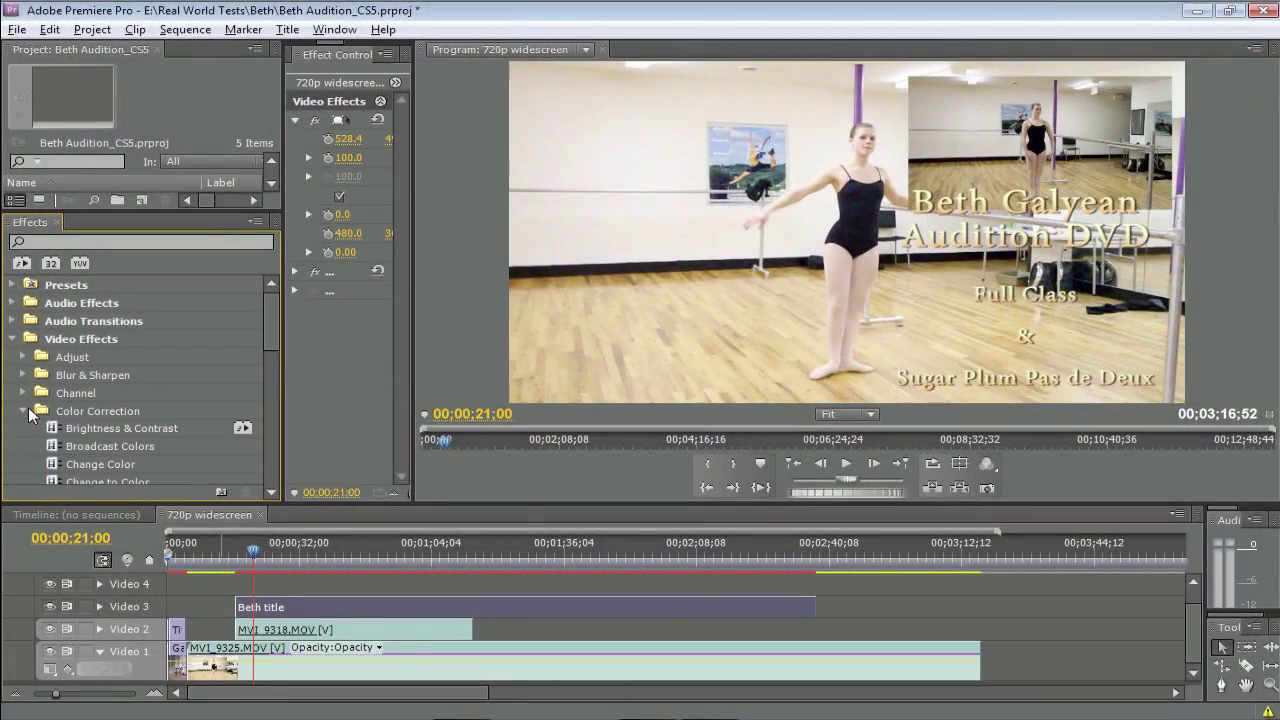
- Scroll to the Color Correction effects and drag the panel dividers to widen the Effects panel
scroll(201, 408, "down", 1)
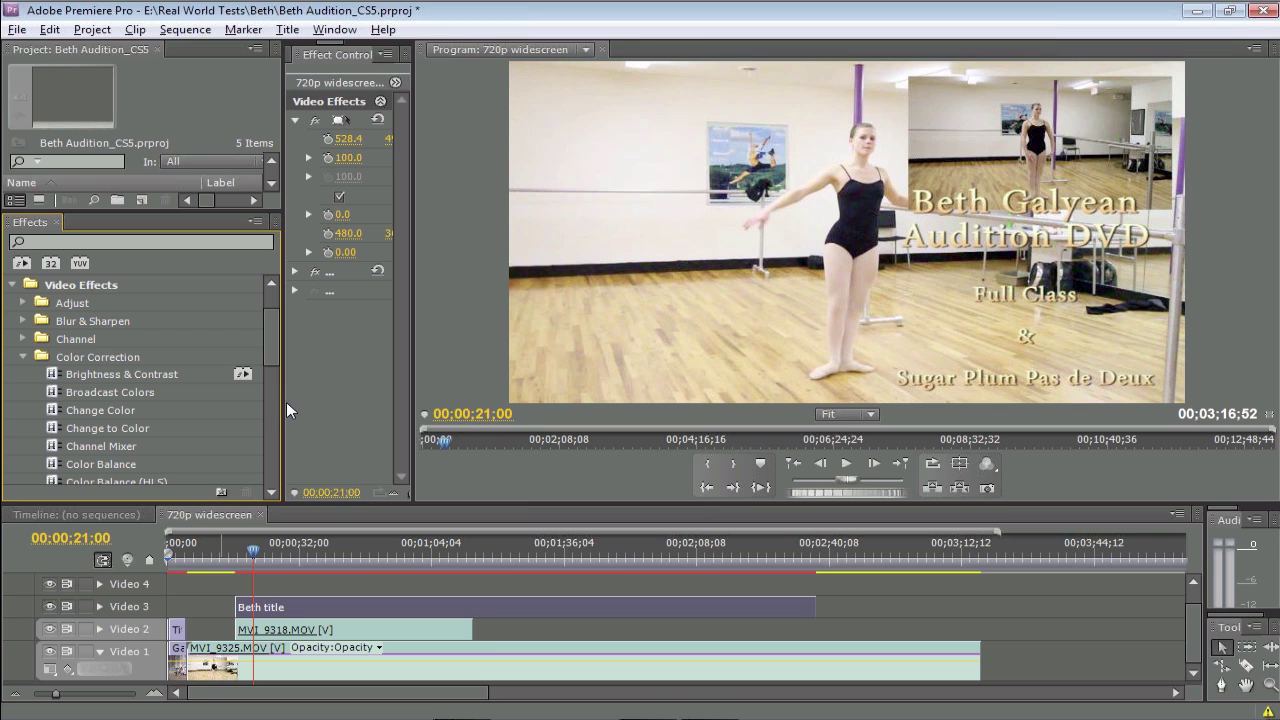
left_click_drag(283, 401, 396, 400)
left_click_drag(381, 350, 382, 410)
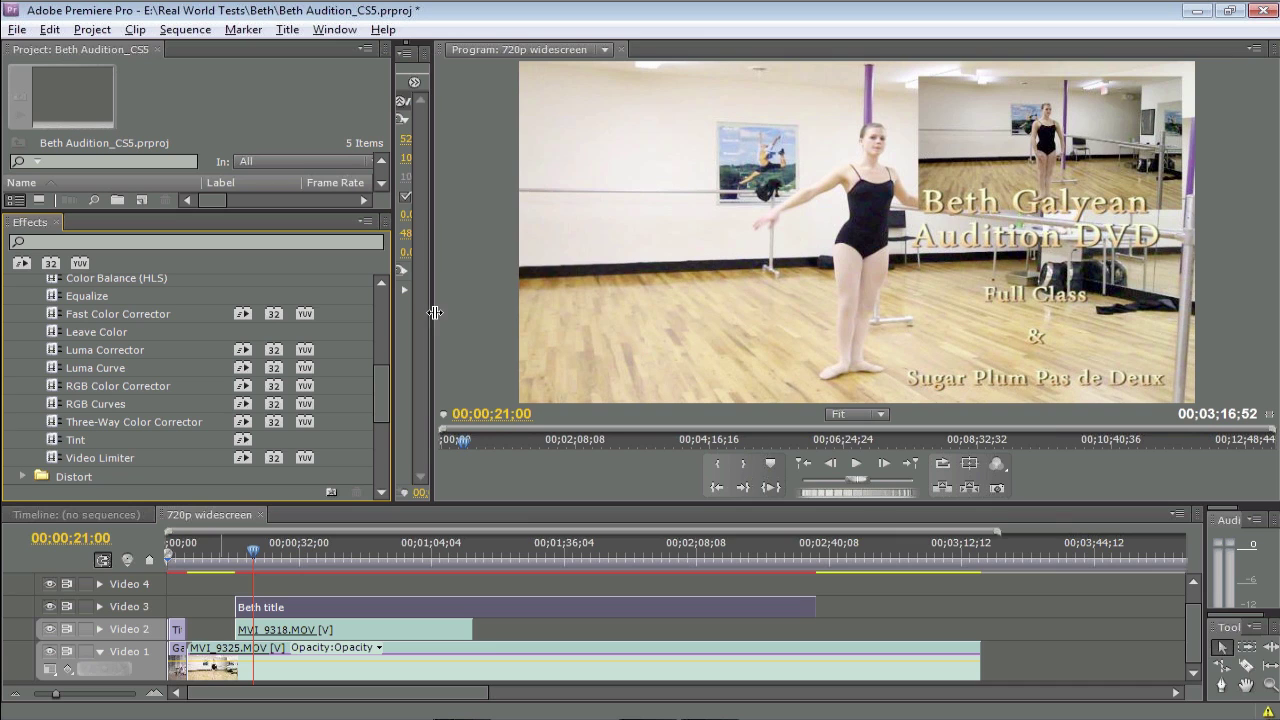
left_click_drag(435, 312, 676, 313)
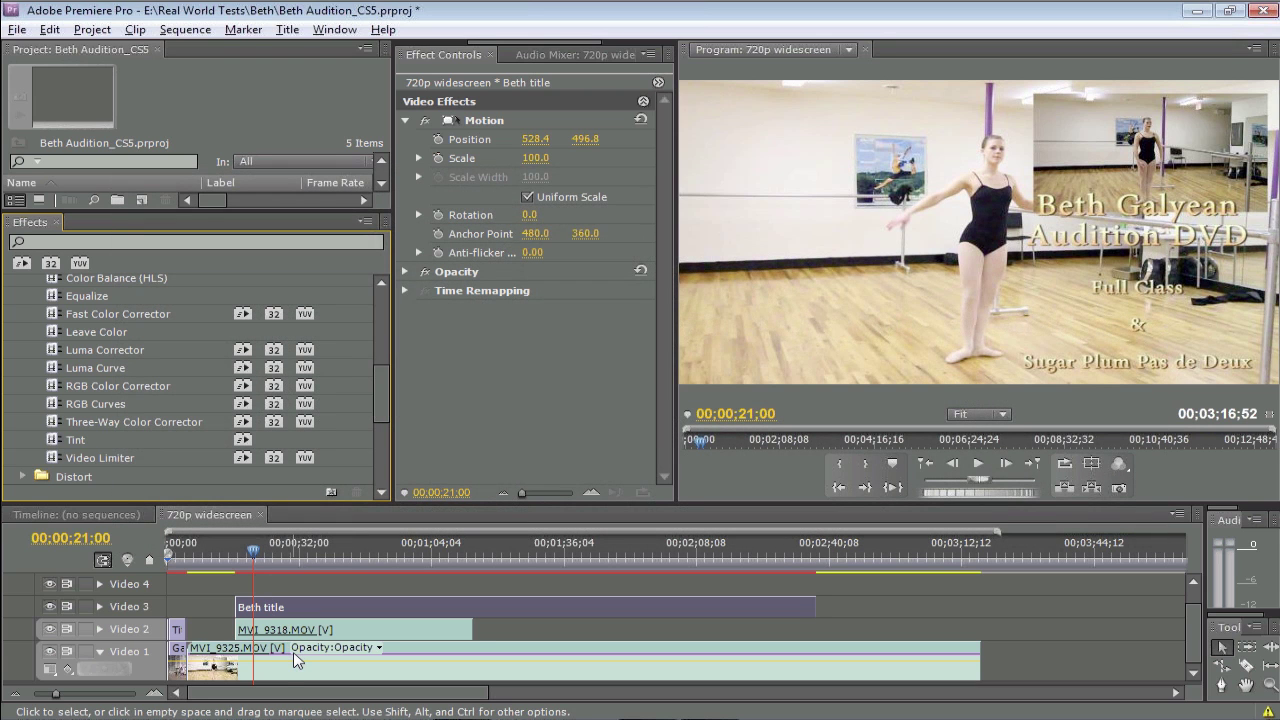
- Select MVI_9325.MOV to view its effects such as Fast Color Corrector, enlarge the Program monitor, then select the Beth title
left_click(293, 652)
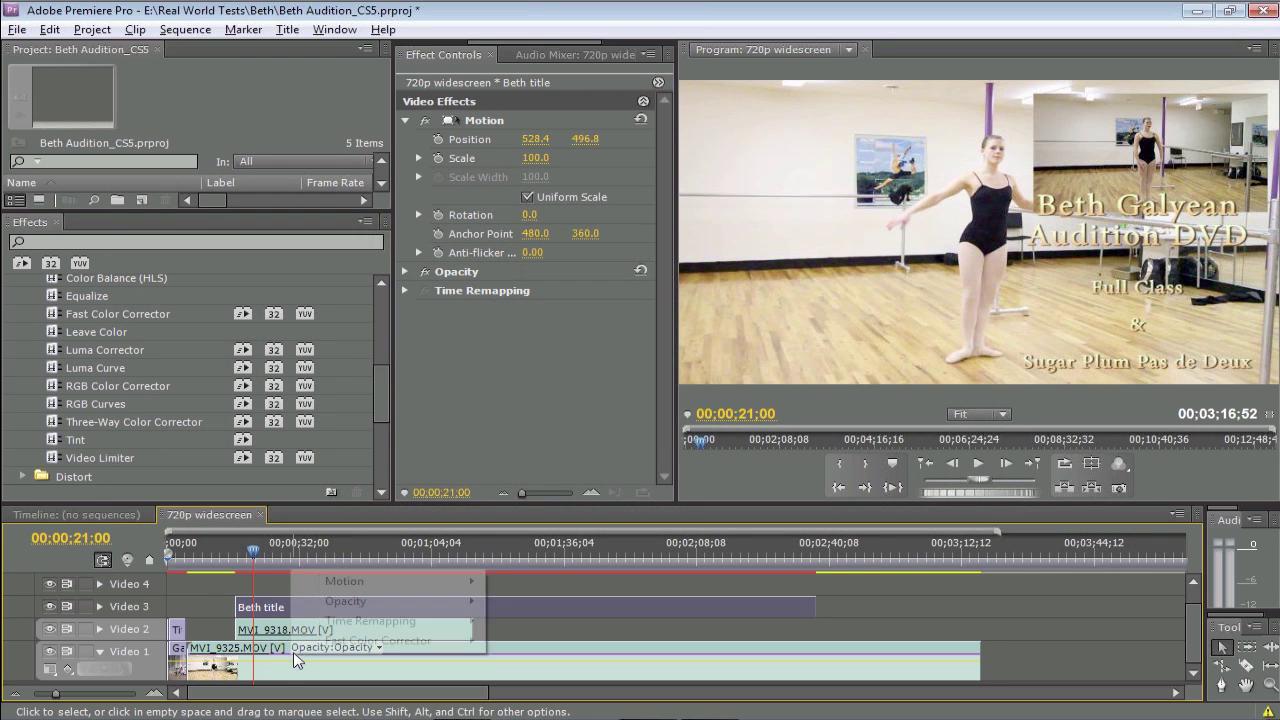
left_click(293, 652)
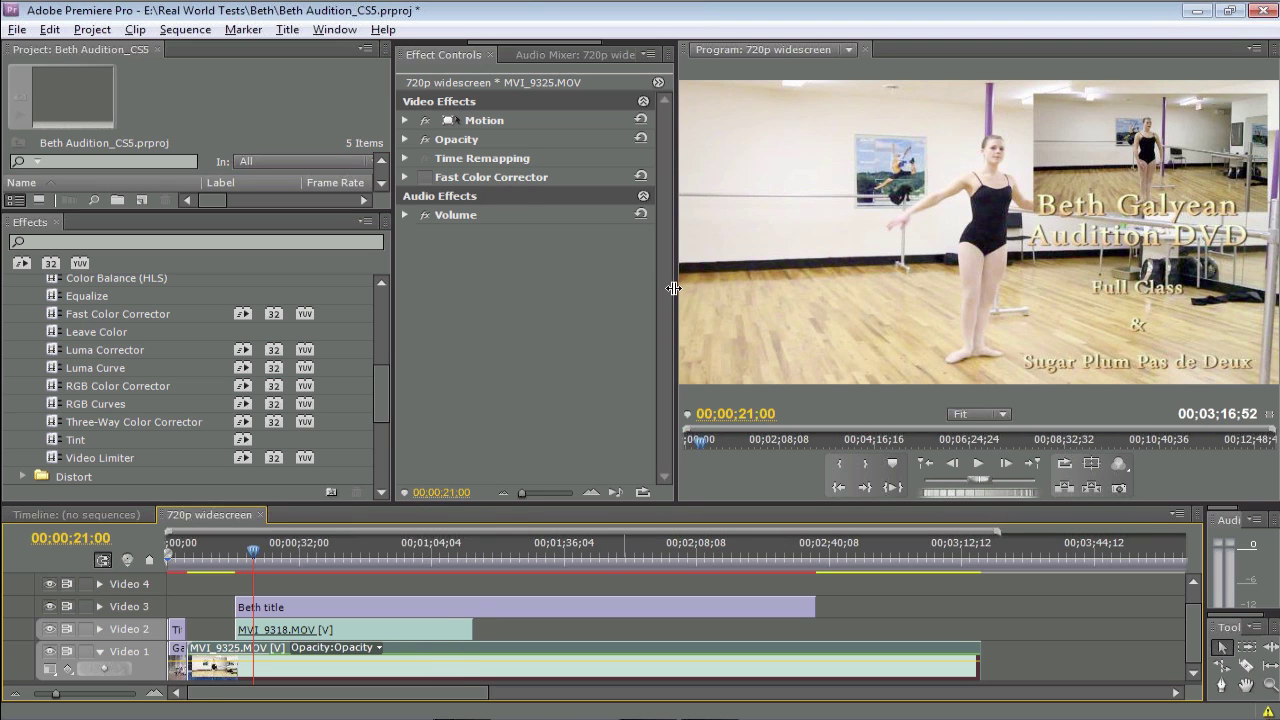
left_click_drag(675, 288, 516, 290)
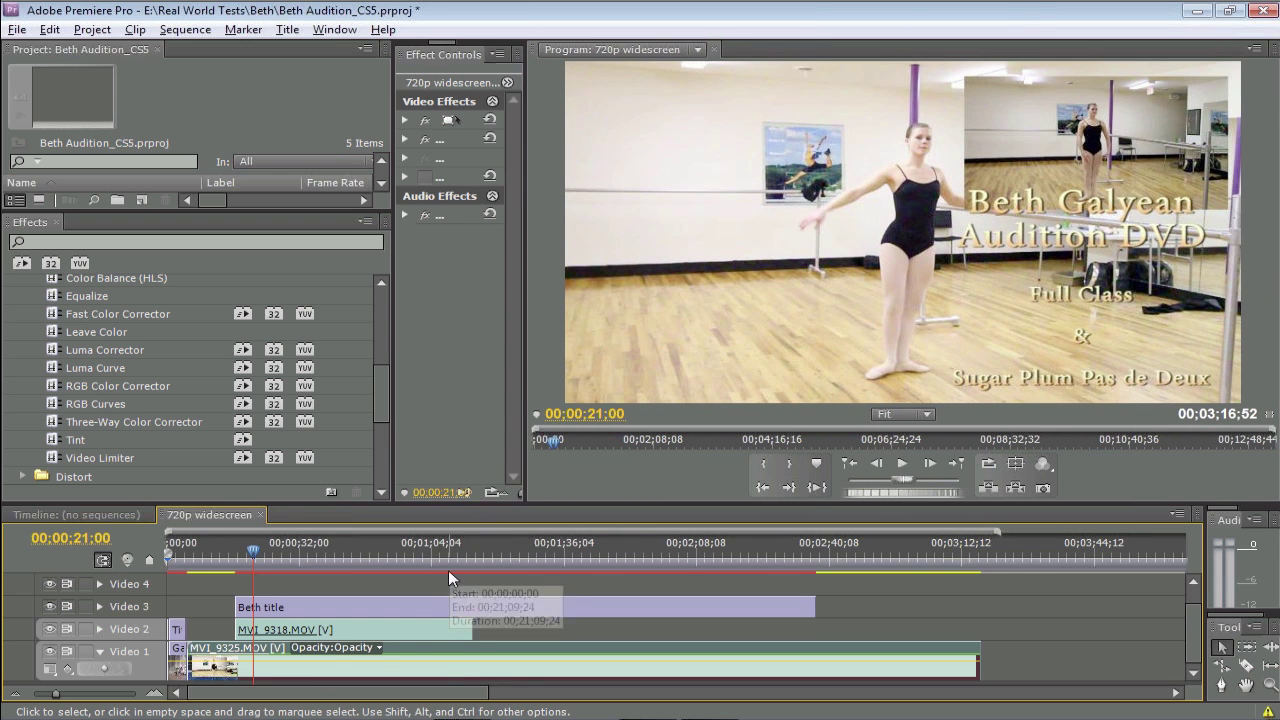
left_click(336, 660)
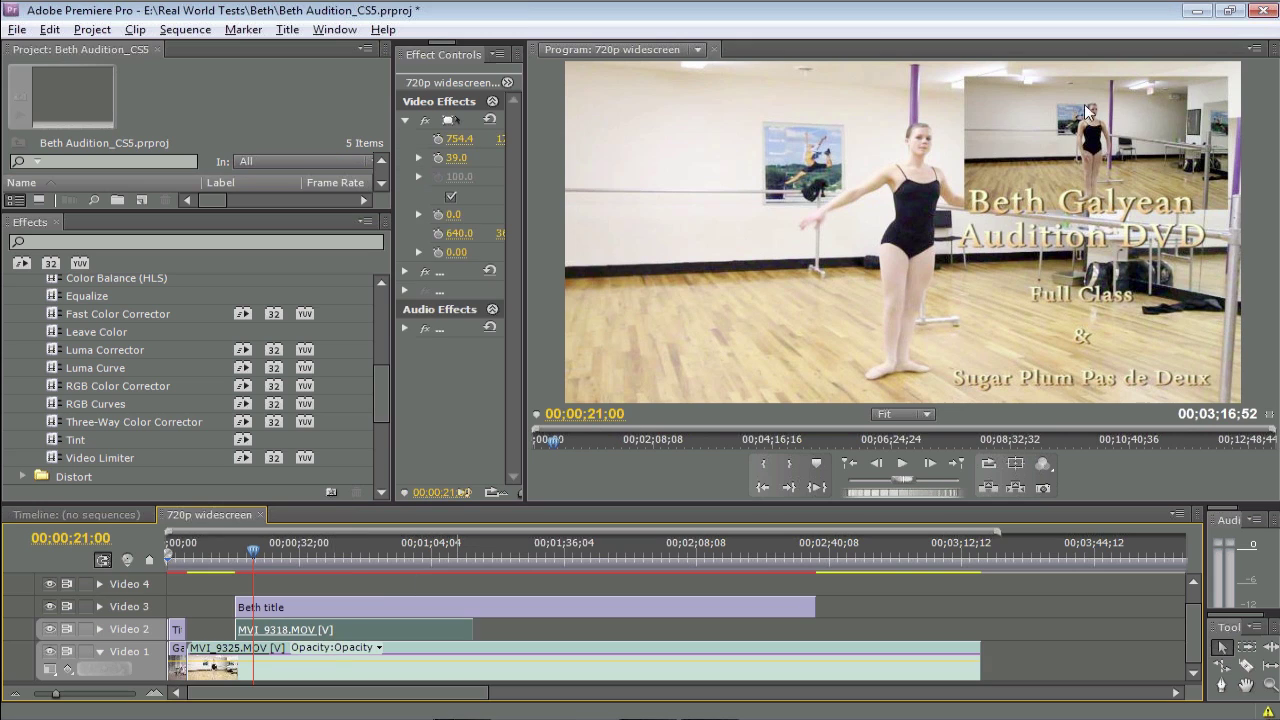
left_click(423, 603)
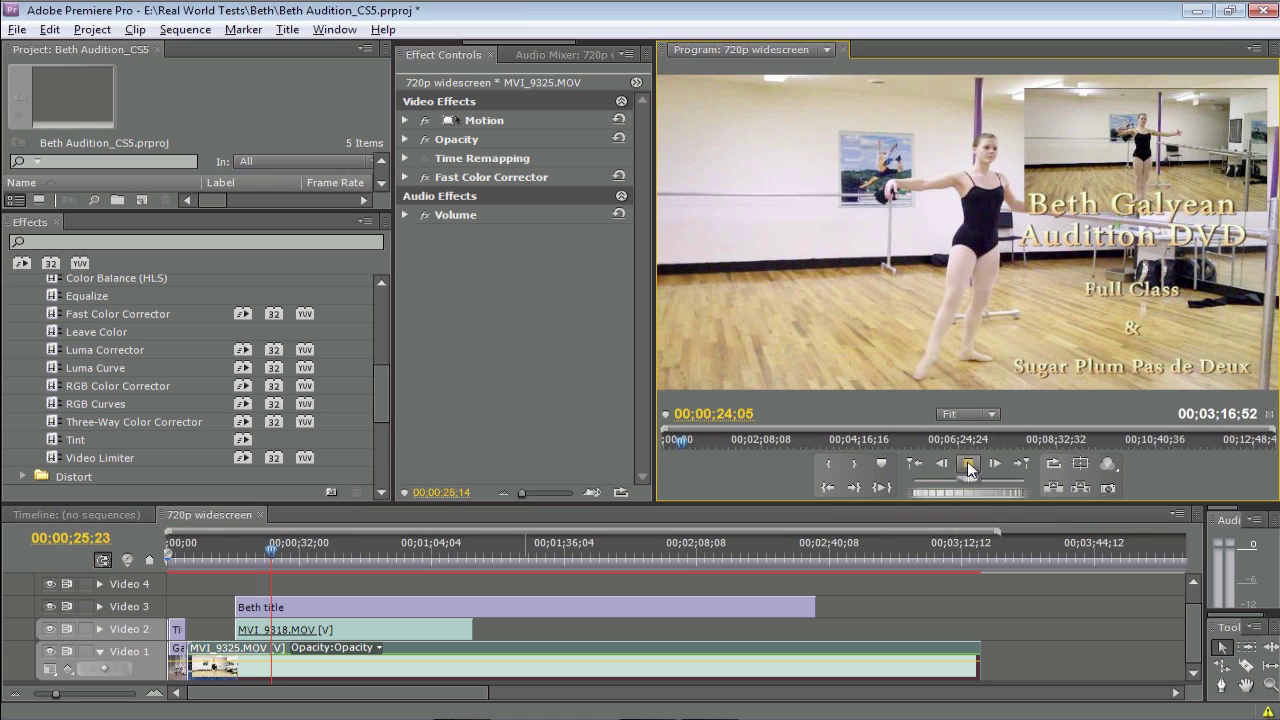
- Stop playback, set EnableDogEars to true in the Console, rewind to 00;00;22;57 and enlarge the Program monitor
left_click(968, 465)
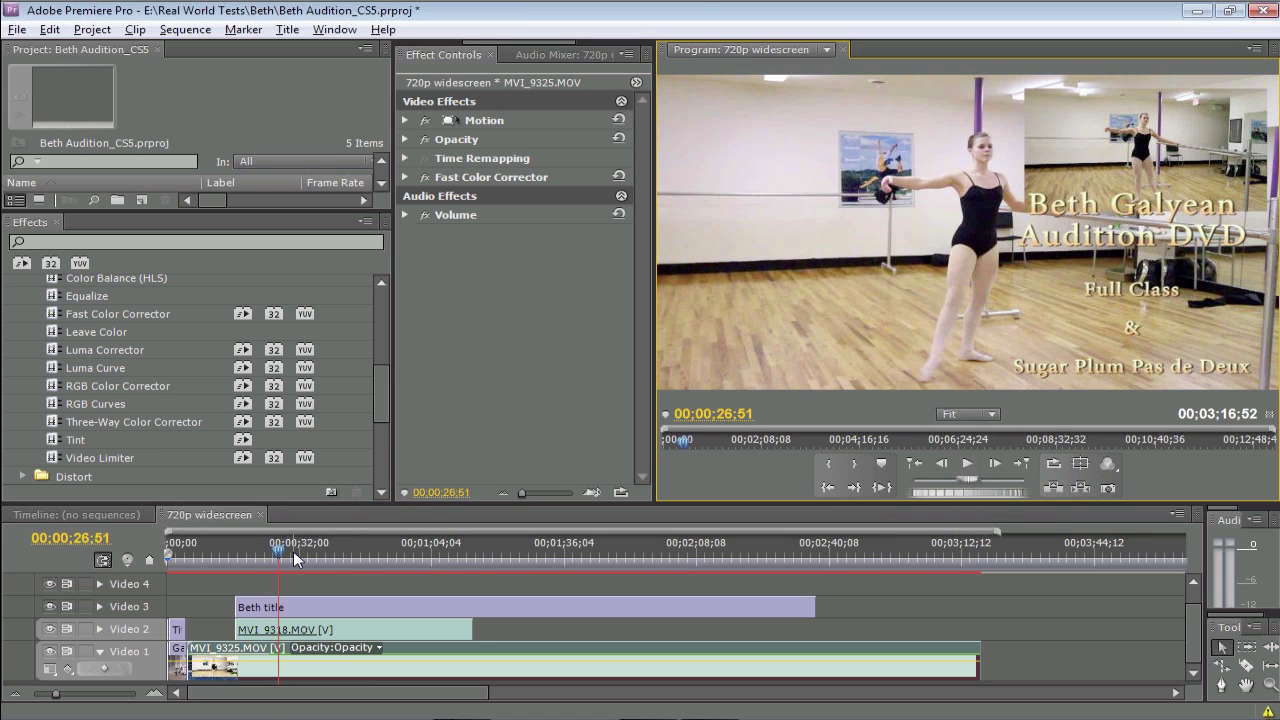
left_click(269, 550)
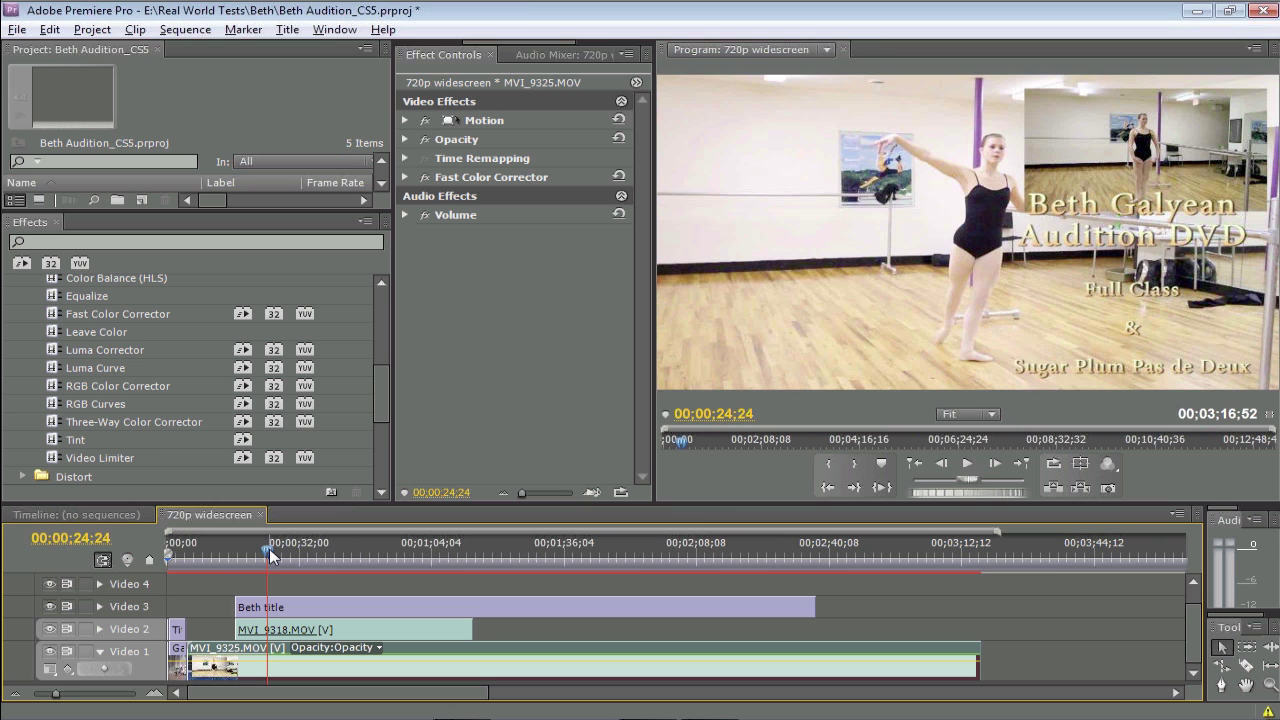
key("ctrl+m")
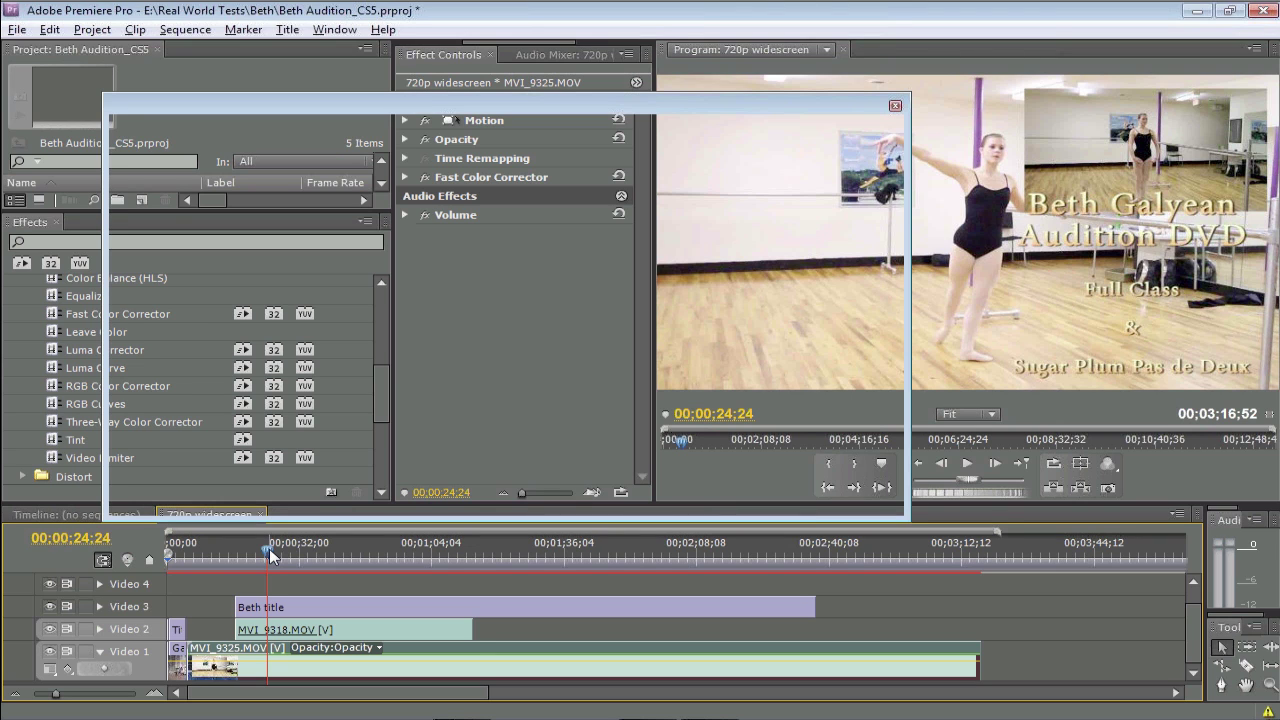
scroll(350, 333, "down", 3)
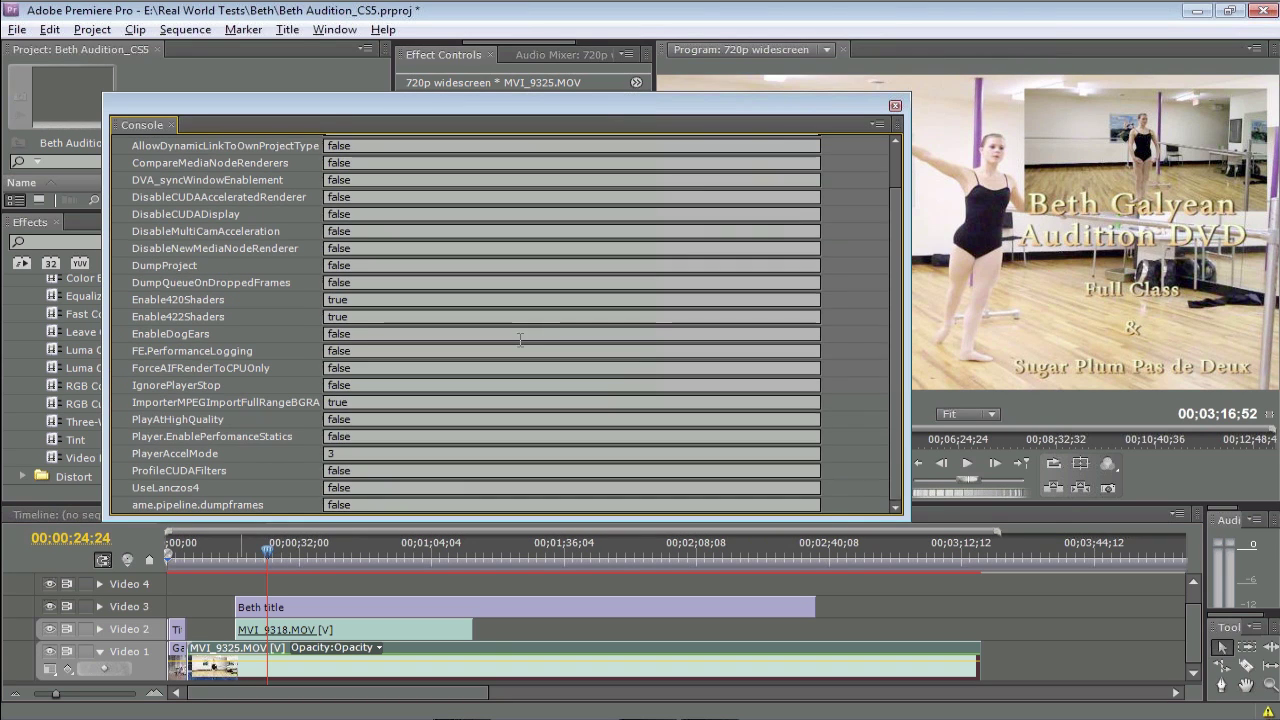
left_click(351, 334)
type("t")
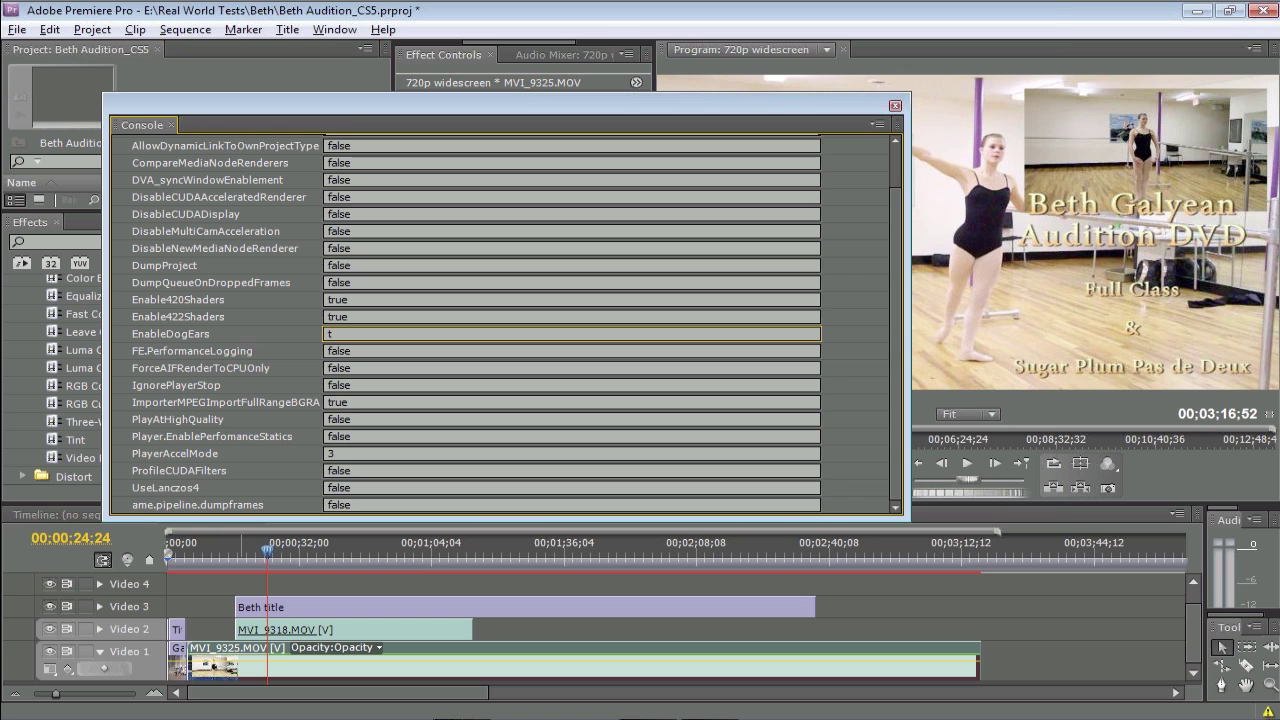
type("rue")
key("Return")
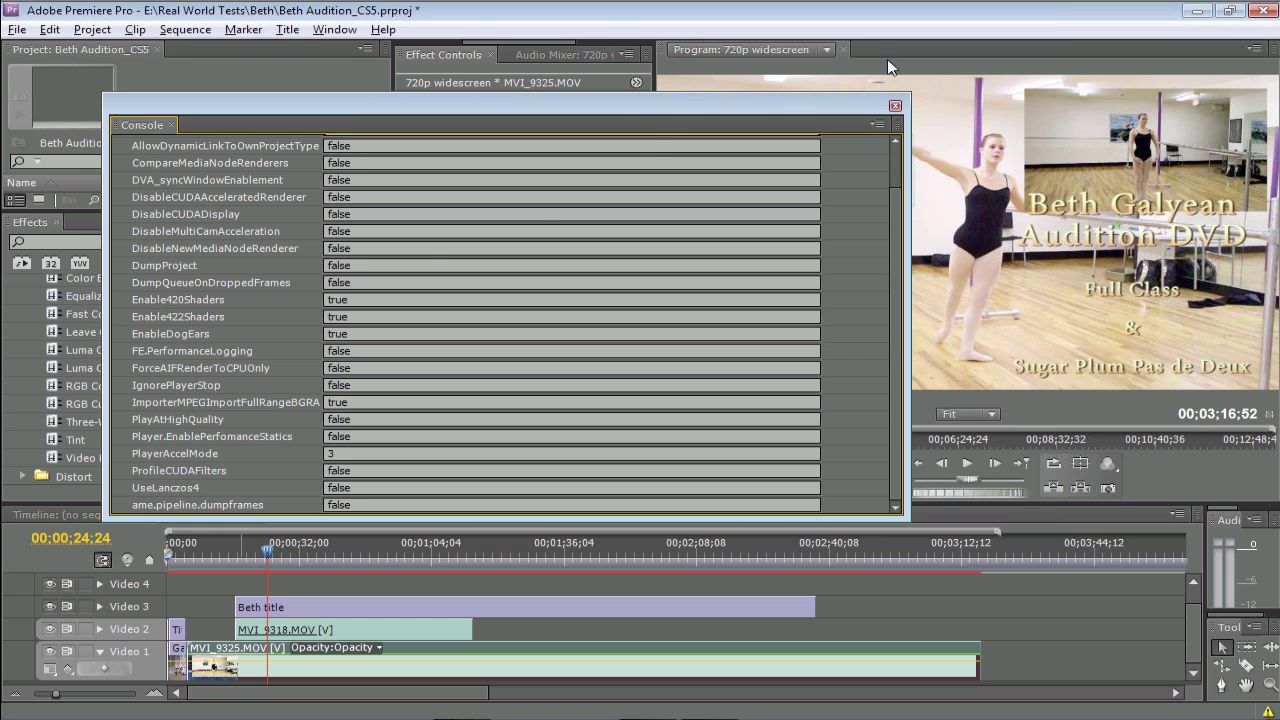
left_click(895, 105)
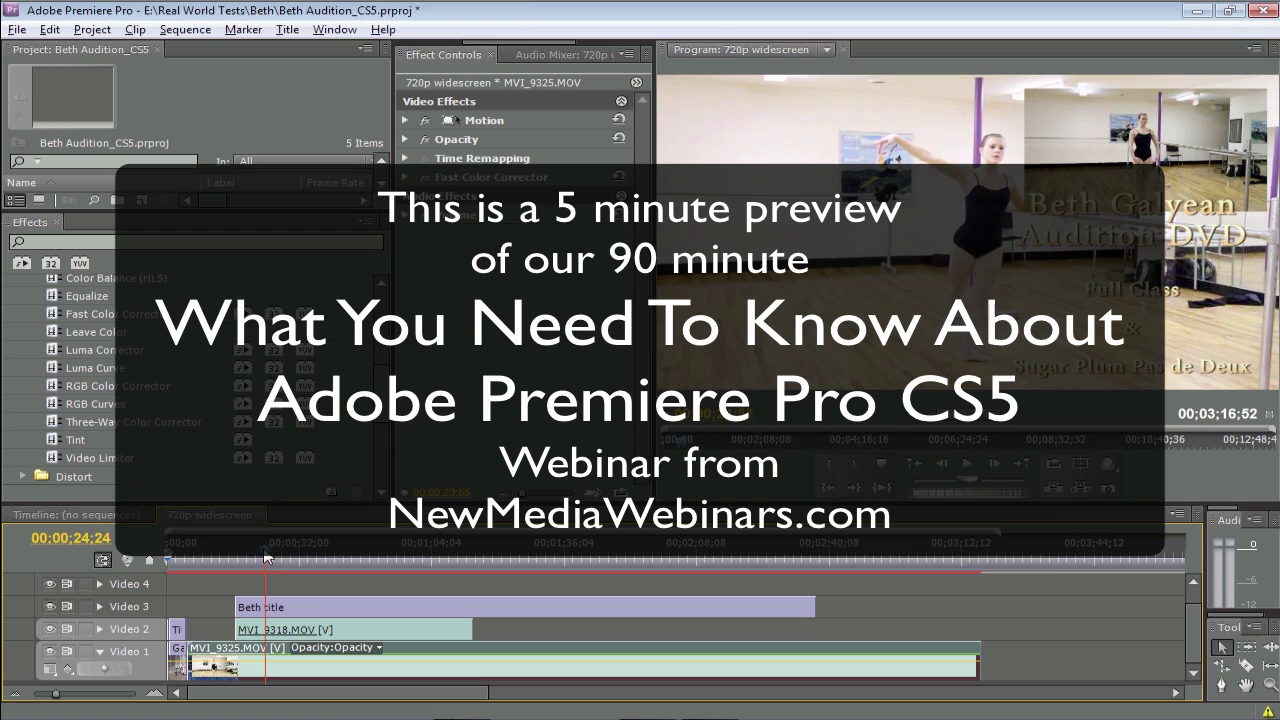
left_click(262, 556)
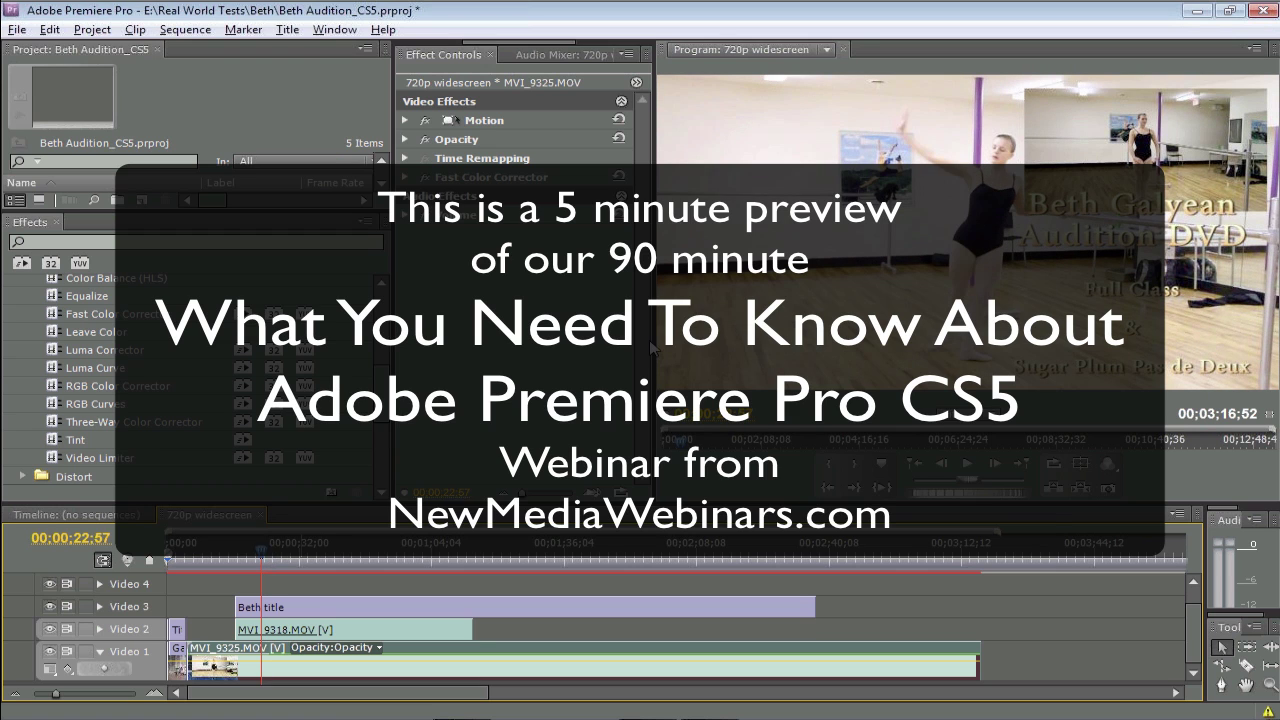
left_click_drag(649, 340, 352, 374)
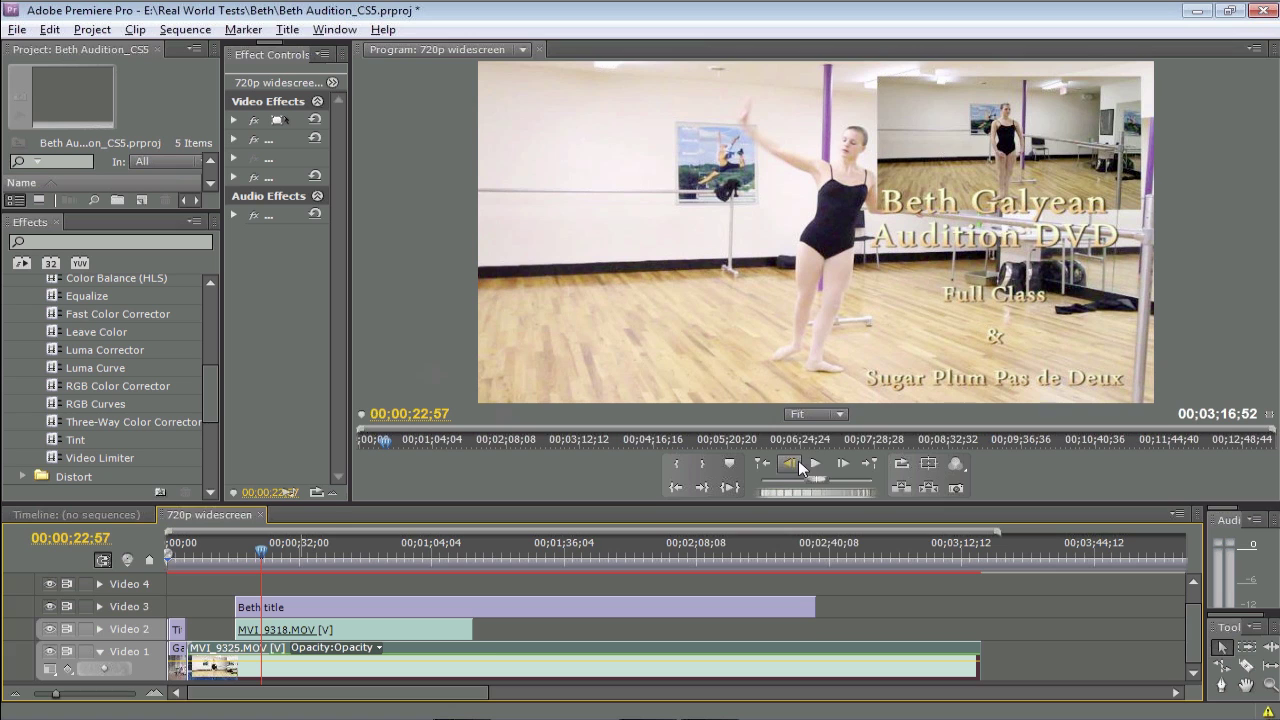
- Toggle the OpenGL Display playback statistics overlay with Ctrl+Shift+F11 during playback
key("ctrl+shift+F11")
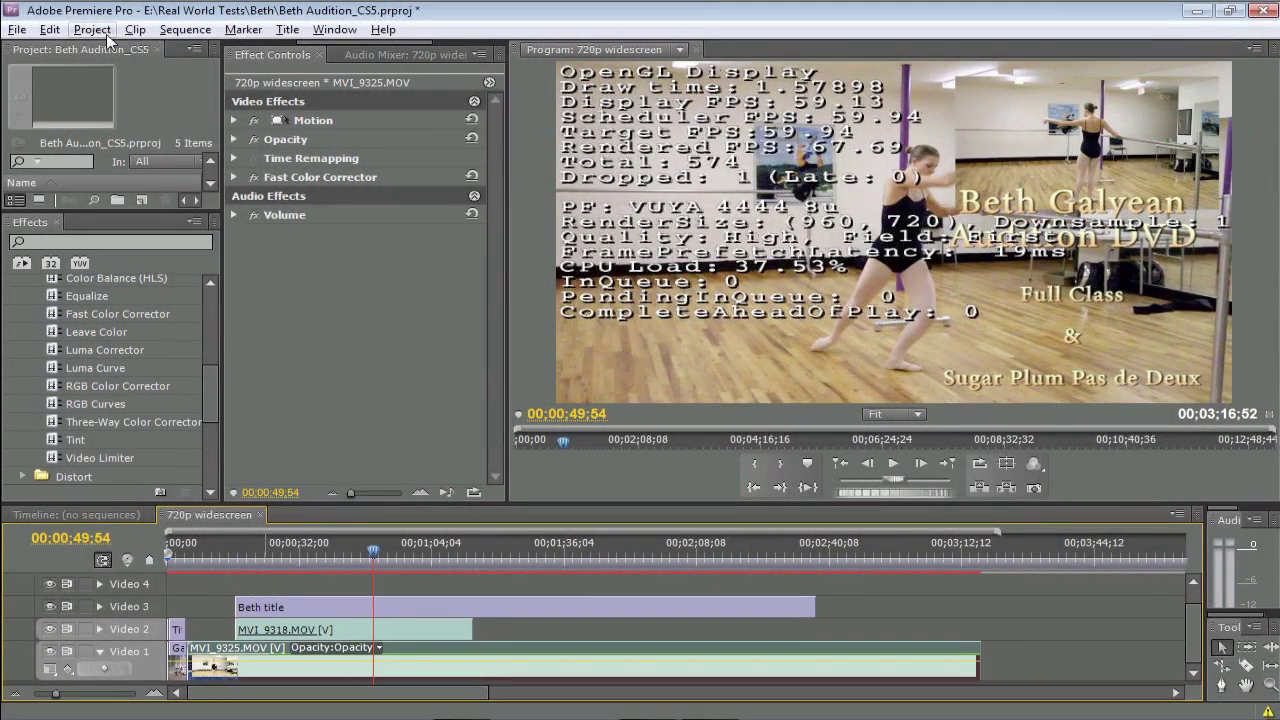
- Set the Project Settings renderer to Mercury Playback Engine GPU Acceleration and delete existing previews
left_click(100, 30)
mouse_move(200, 50)
left_click(349, 52)
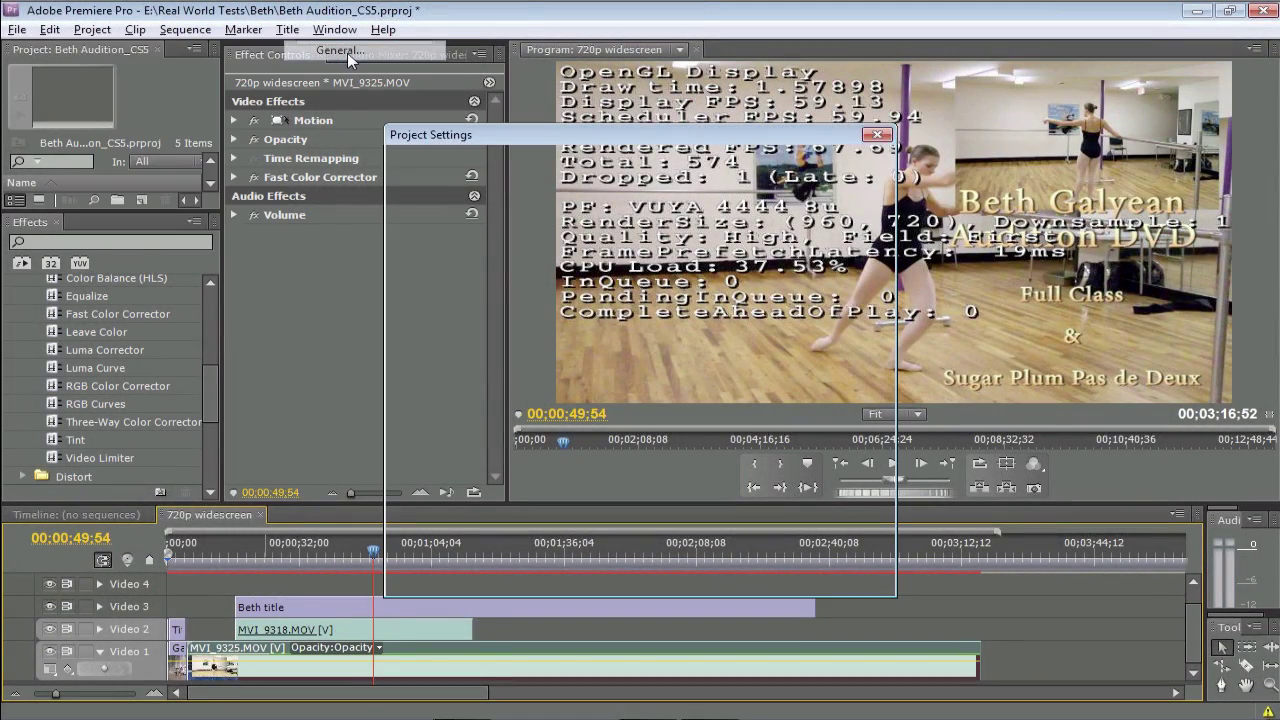
left_click(700, 510)
left_click(705, 532)
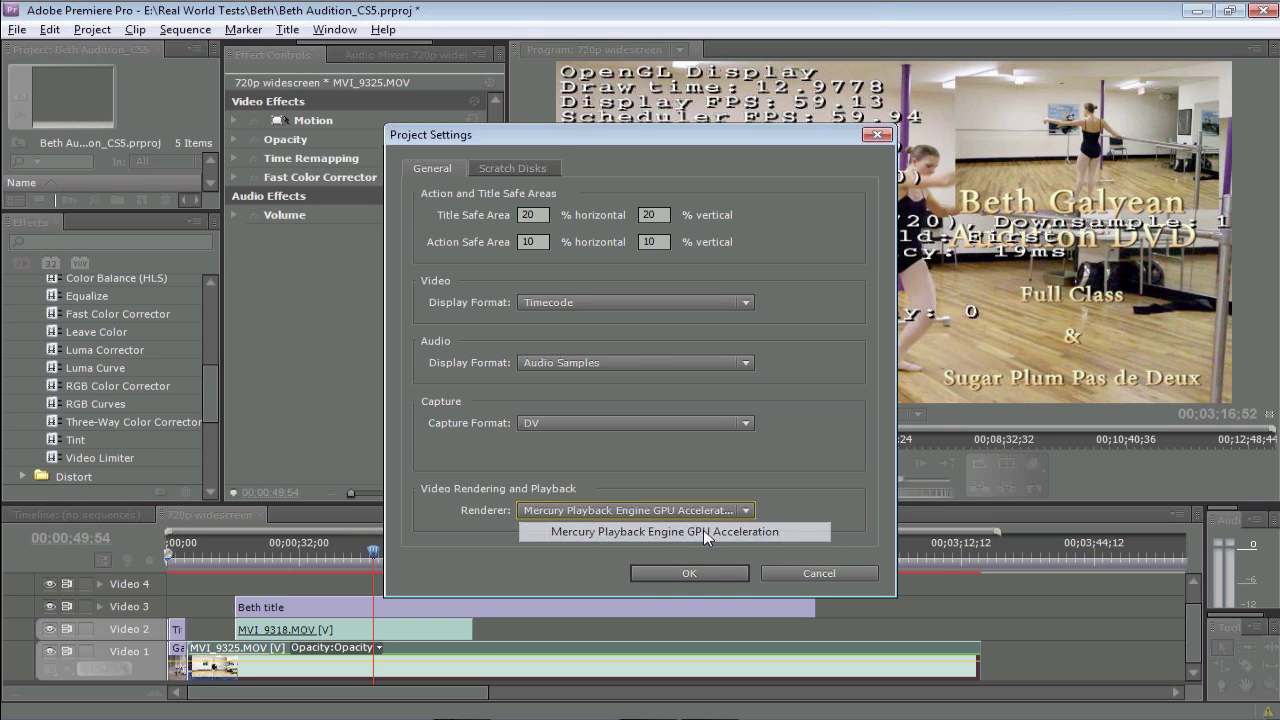
left_click(701, 571)
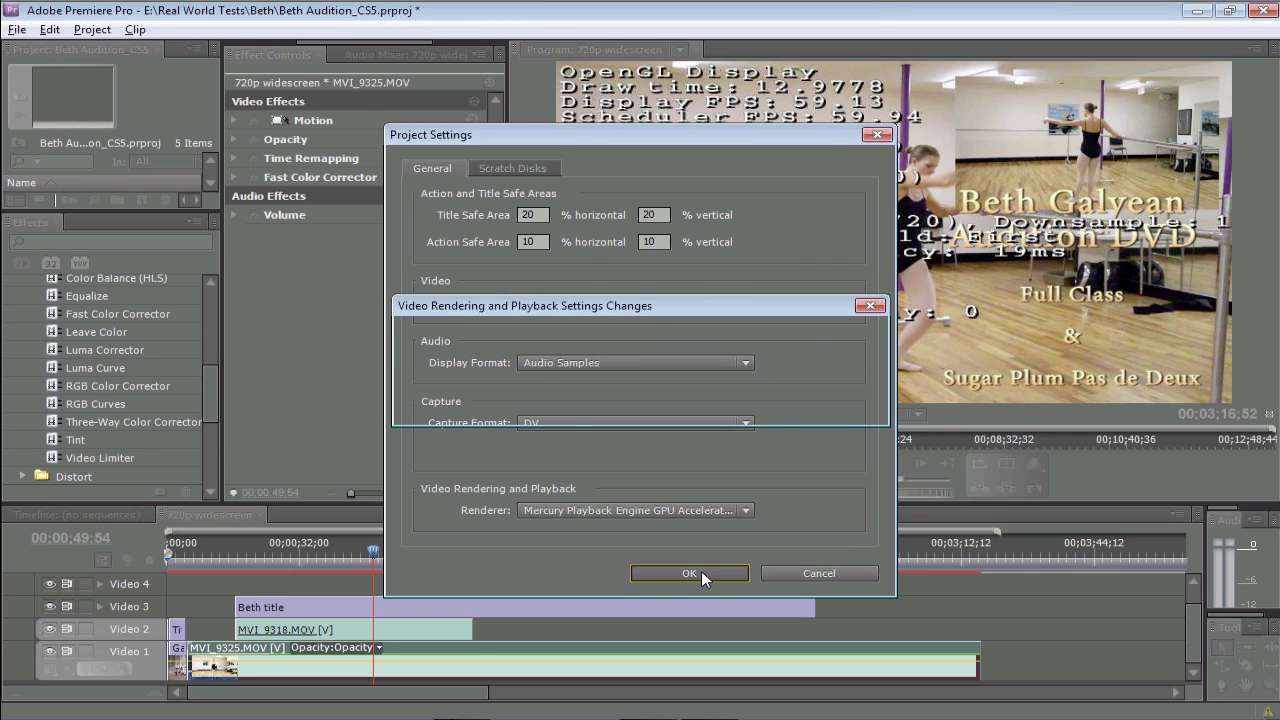
left_click(727, 398)
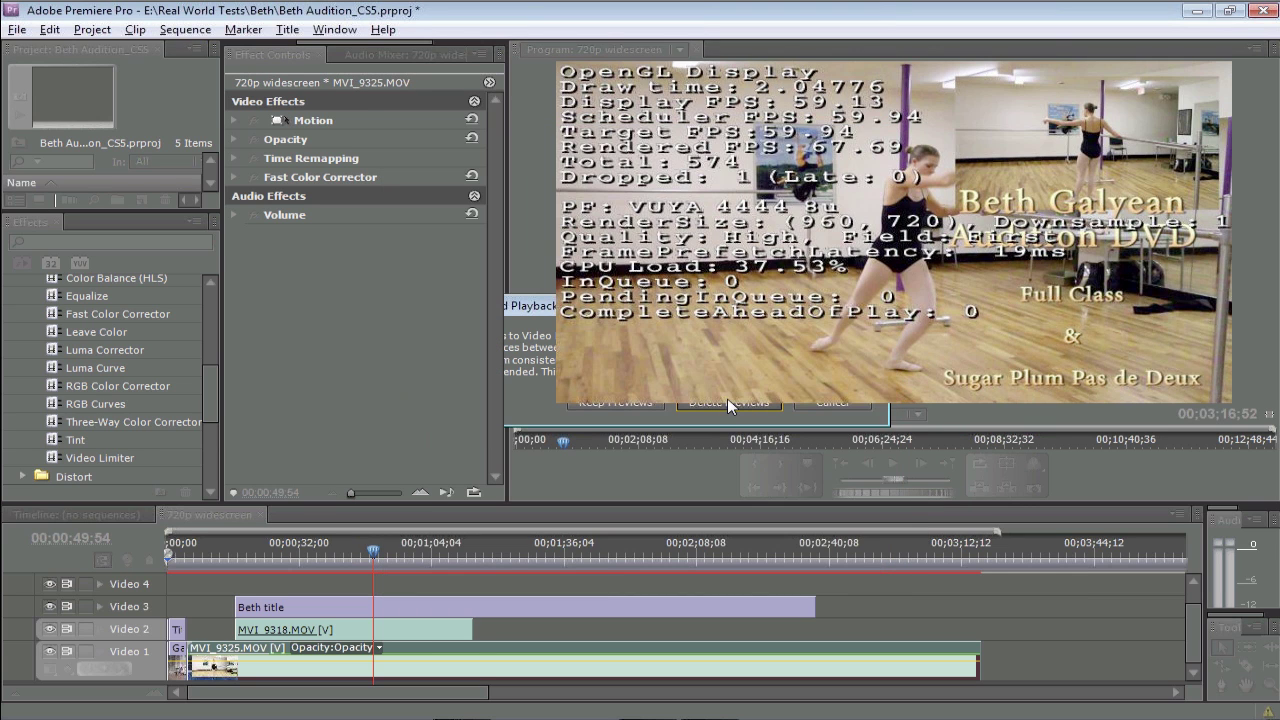
- Play the sequence from 00;00;19;49 to watch the CUDA Display statistics
left_click(250, 553)
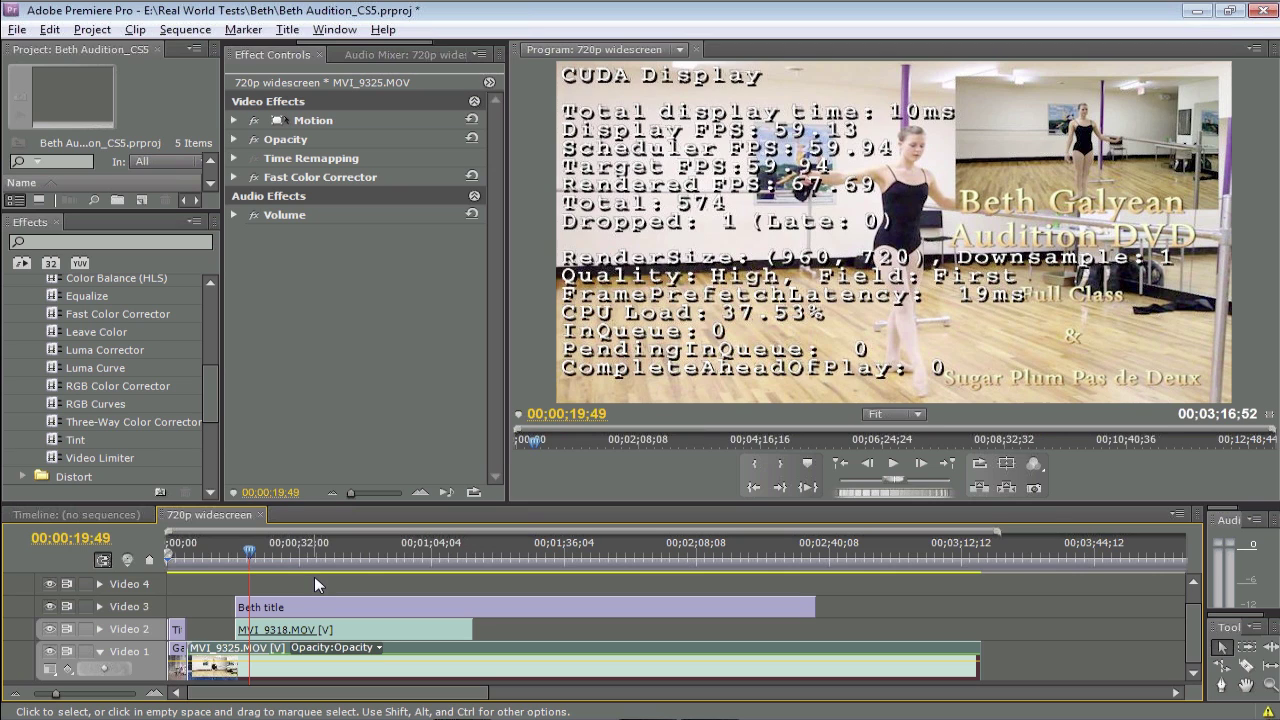
left_click(897, 464)
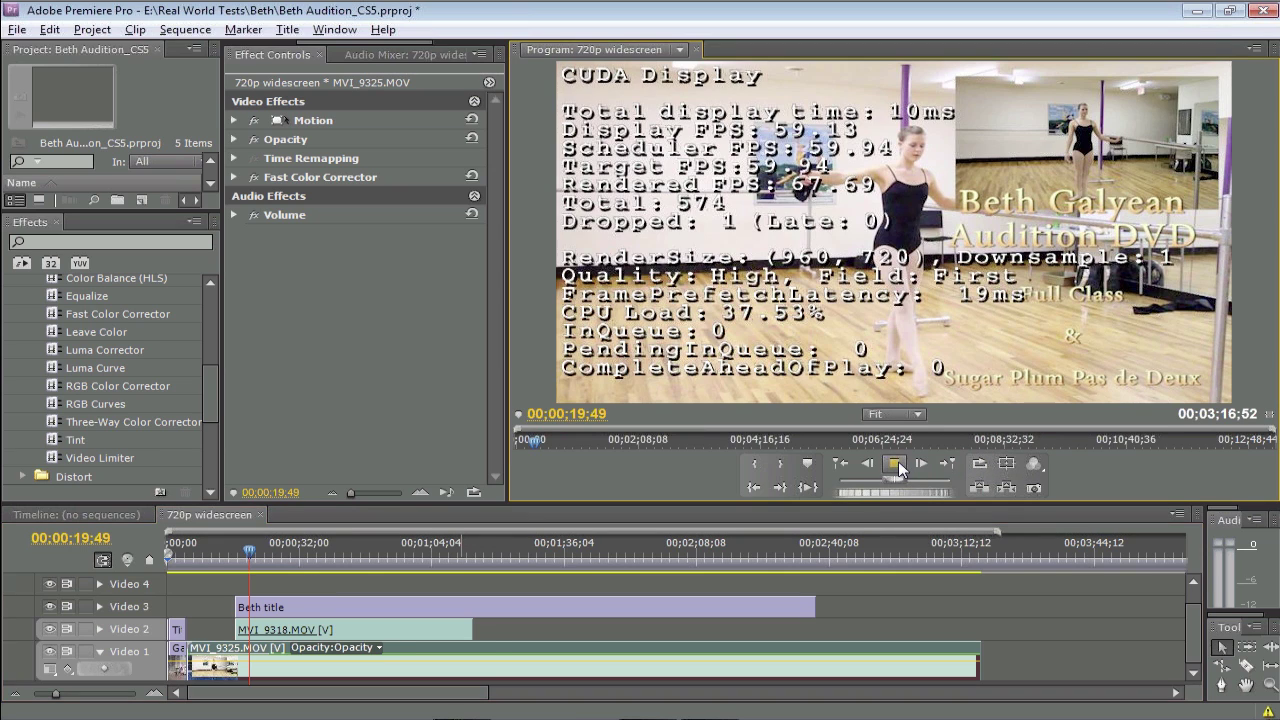